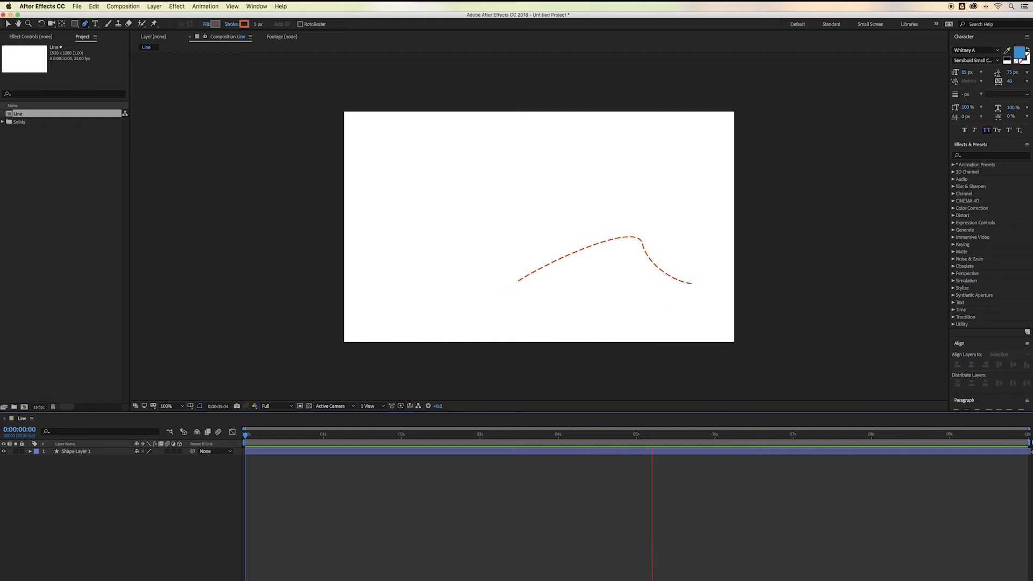
Step: Delete the existing dashed line's shape layer from the Line composition
left_click(477, 434)
left_click(455, 452)
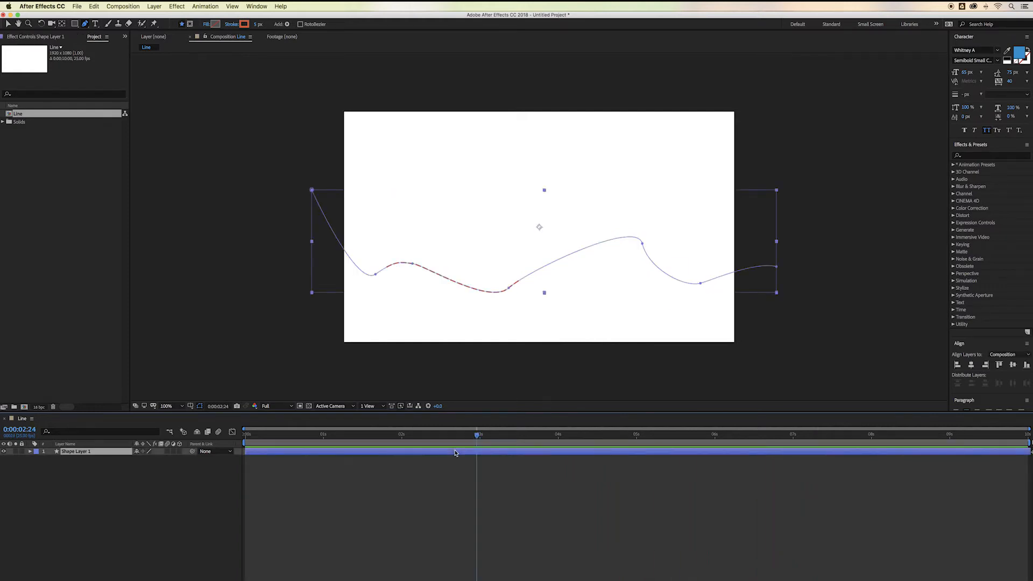
key("Delete")
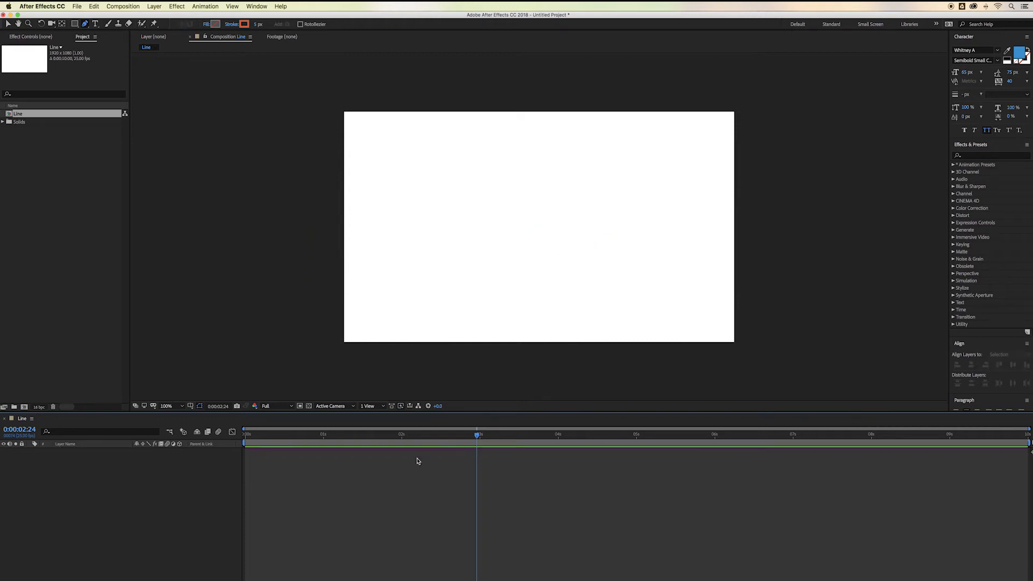
Step: Review the Line composition's size, frame rate, duration and background colour in its settings, then accept them
left_click(133, 6)
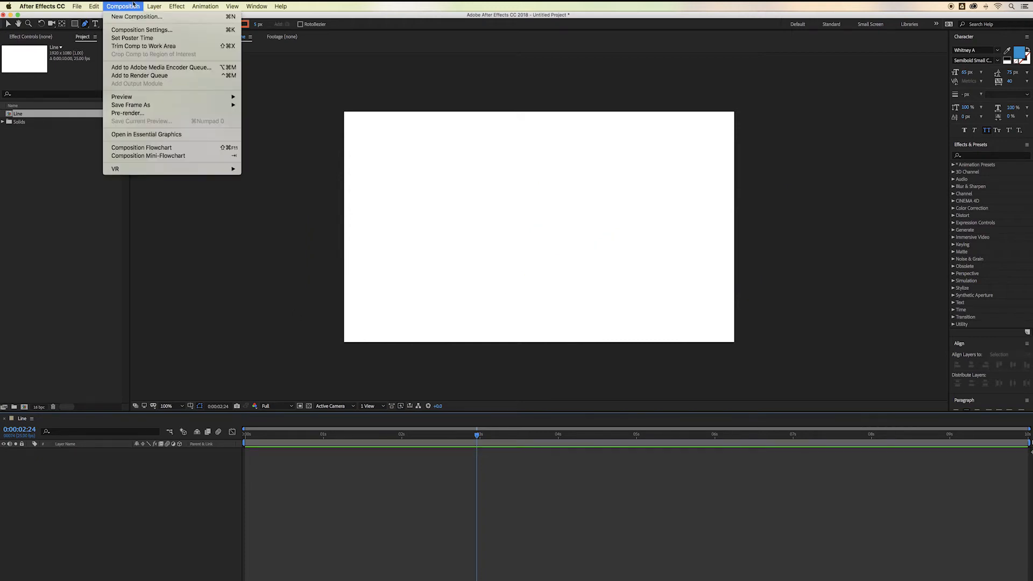
left_click(141, 29)
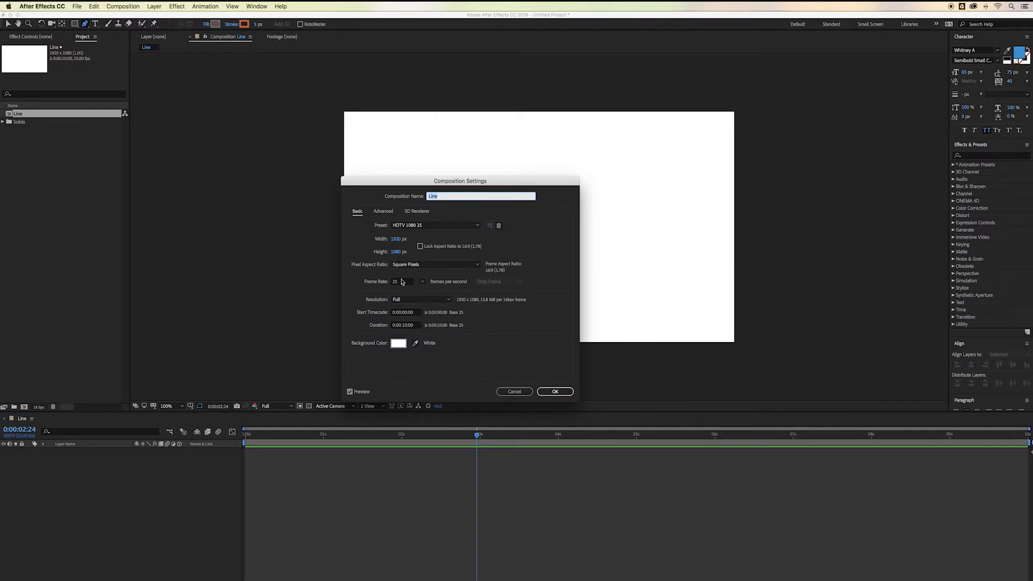
left_click(555, 391)
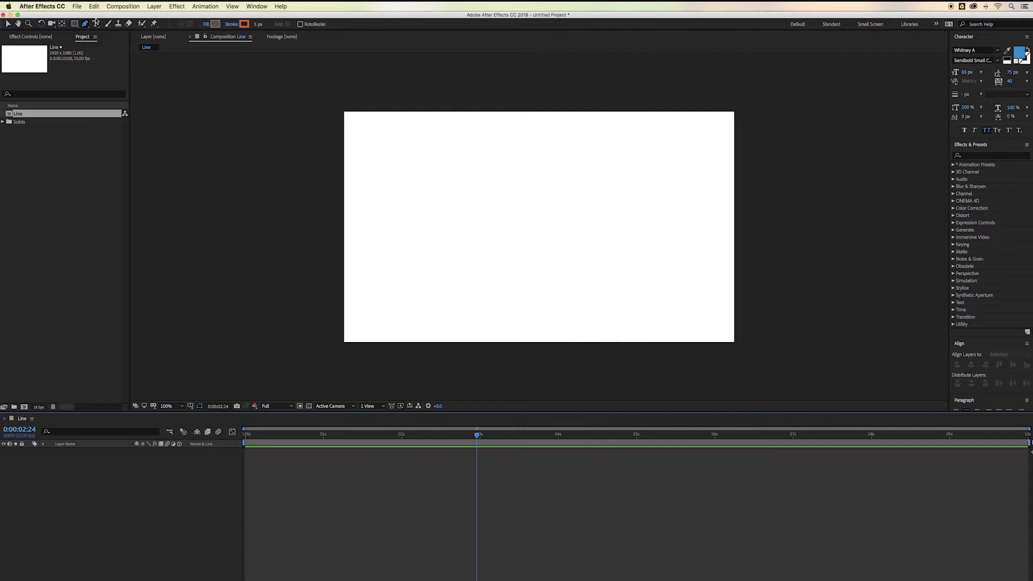
Step: Set the shape fill to None and keep orange E65025 as the stroke colour
left_click(206, 25)
left_click_drag(70, 54, 333, 76)
left_click(280, 89)
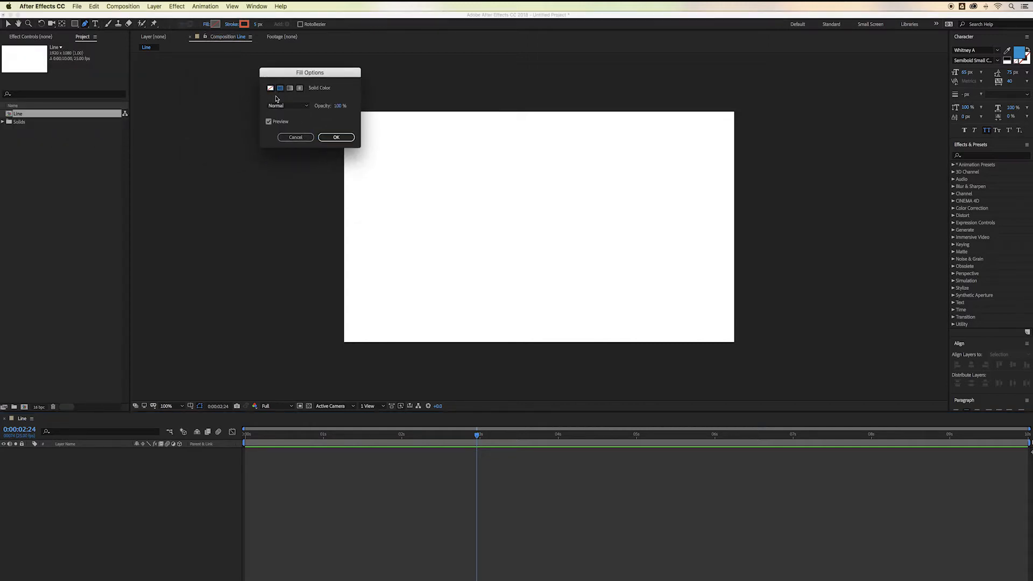
left_click(269, 89)
left_click(280, 88)
left_click(271, 89)
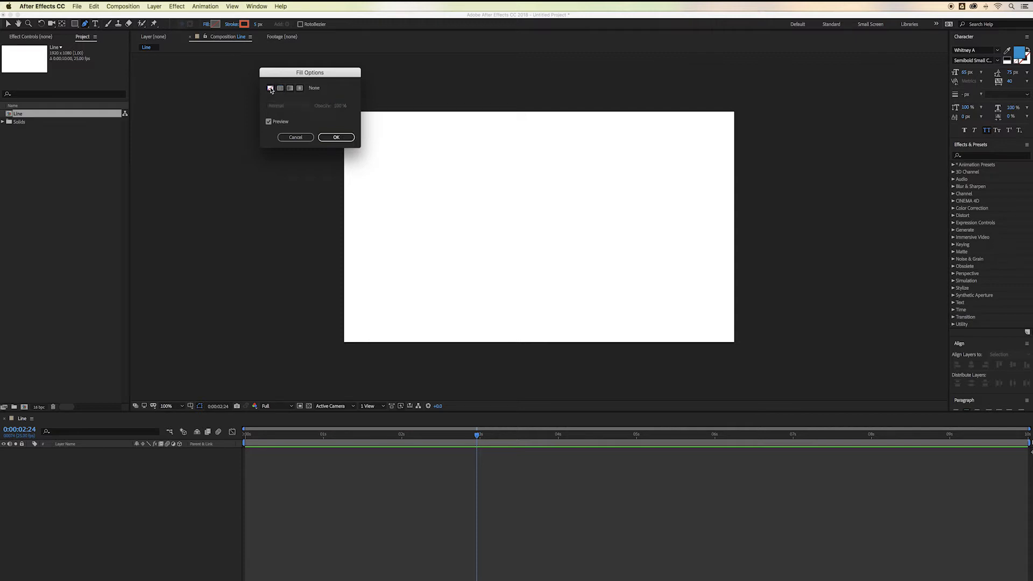
left_click(336, 138)
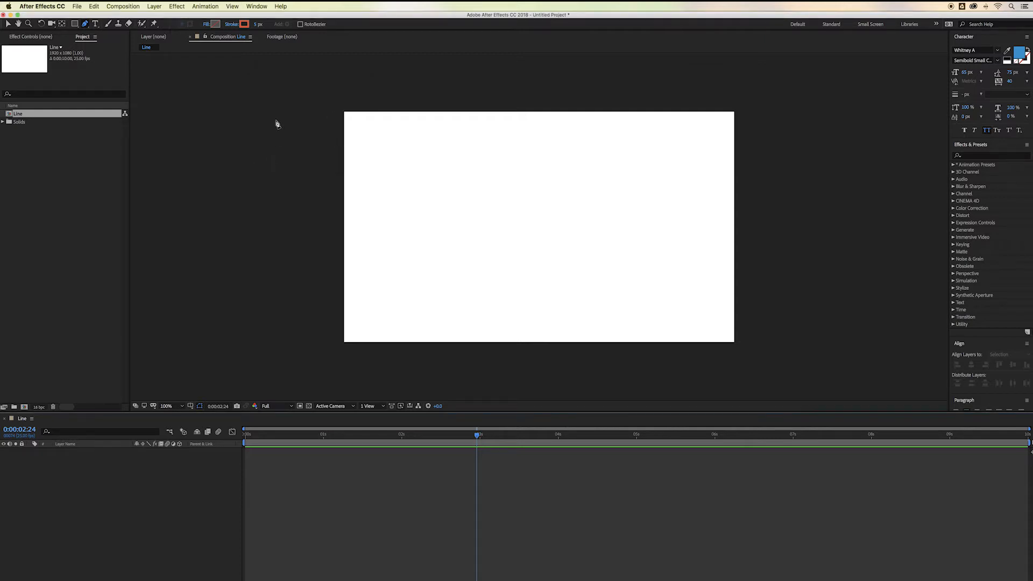
left_click(244, 25)
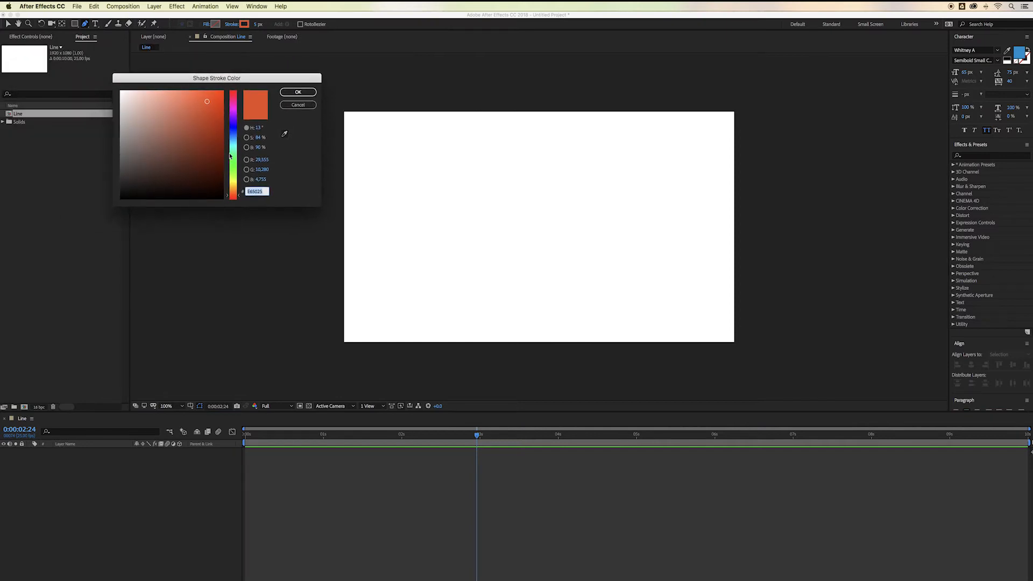
left_click(302, 94)
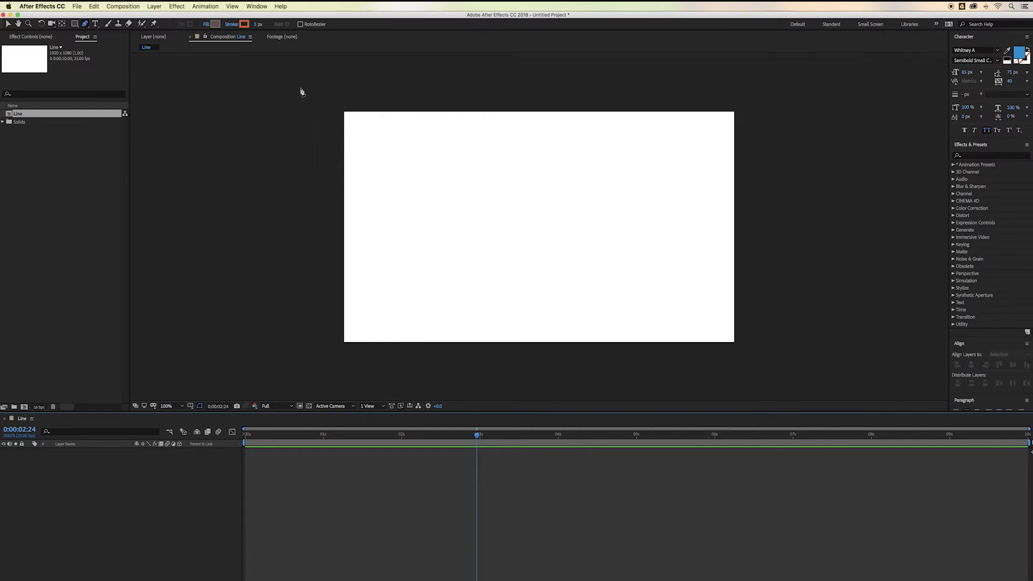
Step: Draw an open wavy path of seven points with the Pen tool, running from beyond the canvas's left edge to beyond its right edge
left_click(76, 25)
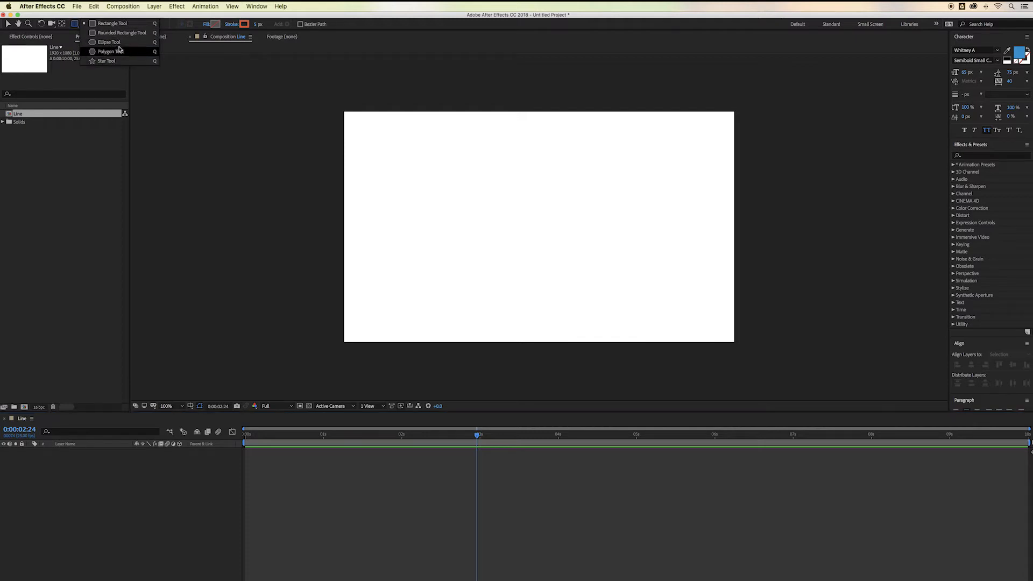
left_click(75, 27)
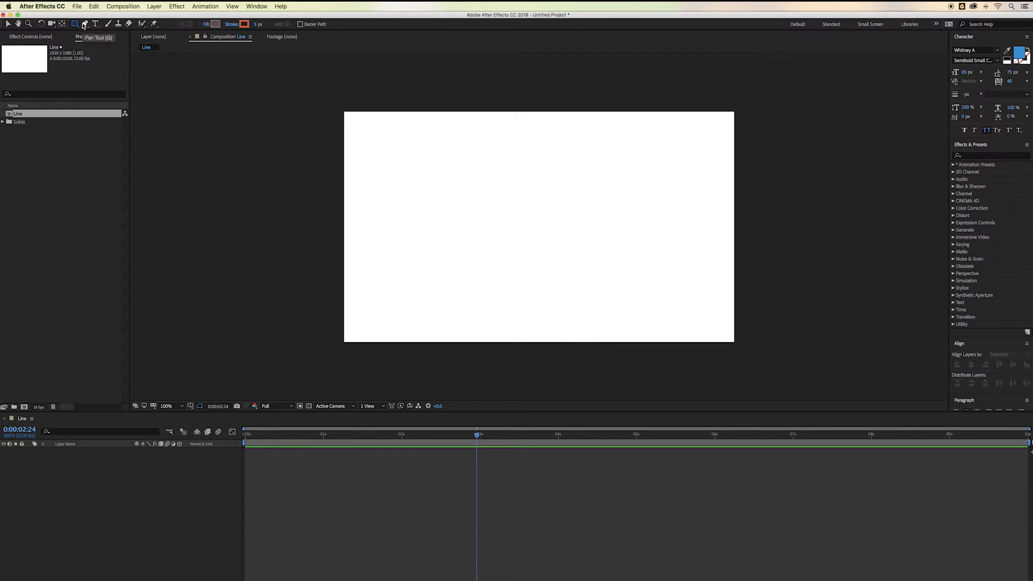
left_click(84, 24)
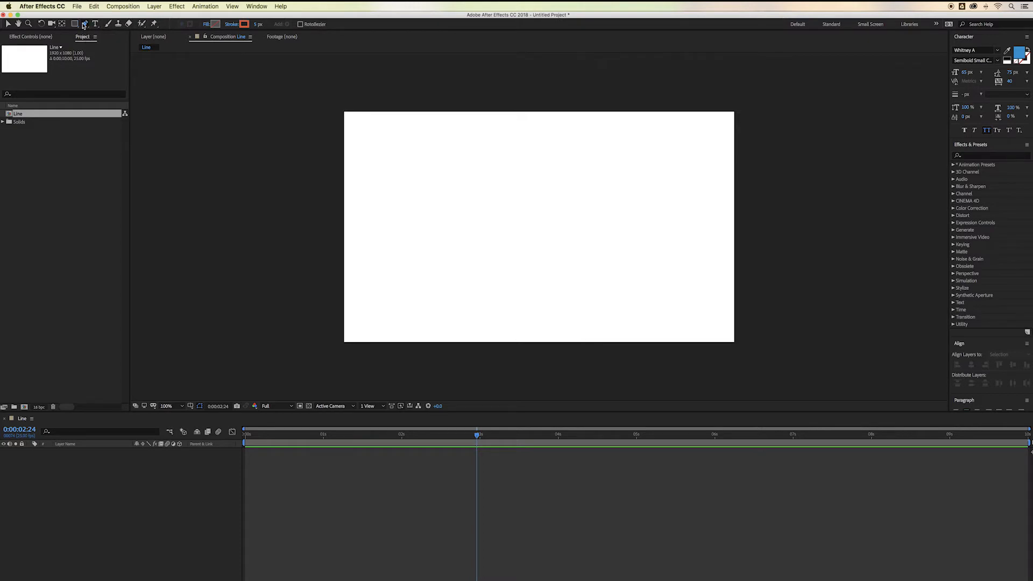
left_click(314, 220)
left_click_drag(410, 271, 431, 253)
left_click_drag(496, 232, 509, 253)
left_click_drag(565, 306, 596, 290)
left_click_drag(665, 278, 682, 297)
left_click_drag(708, 318, 721, 306)
left_click_drag(761, 264, 757, 240)
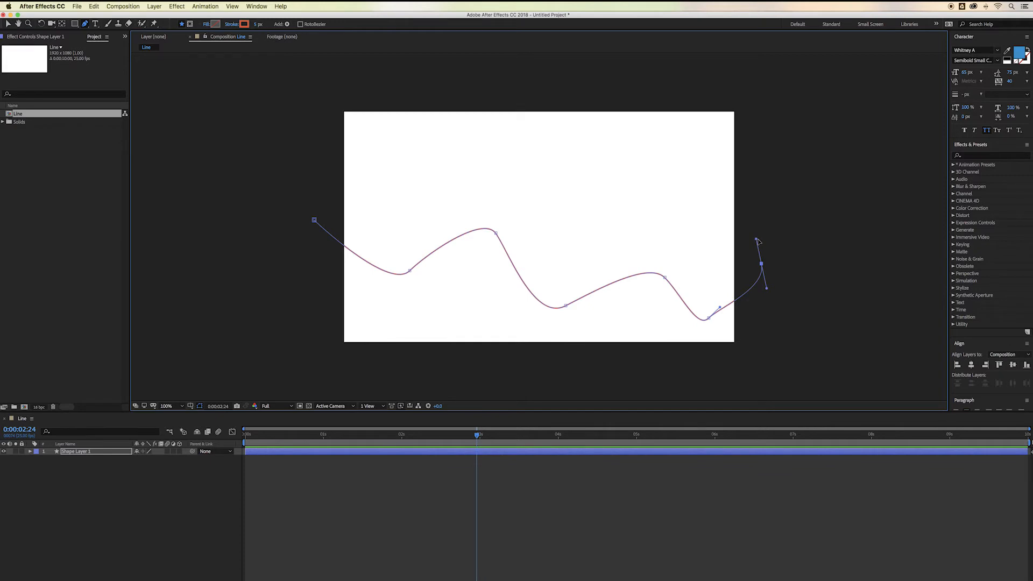
Step: Add Trim Paths to the wavy line's shape layer and expand its properties
left_click(96, 453)
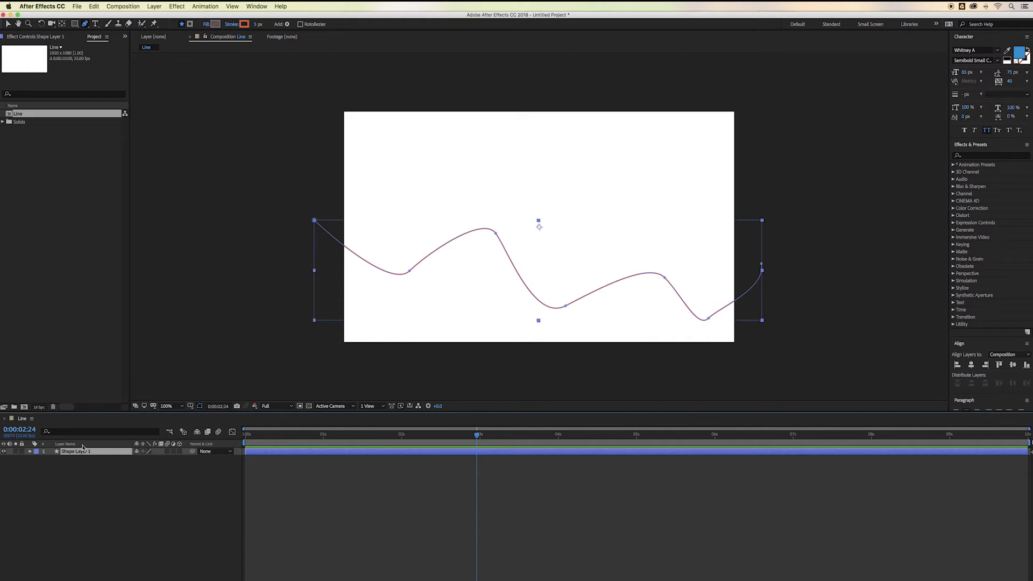
left_click(29, 452)
left_click(183, 460)
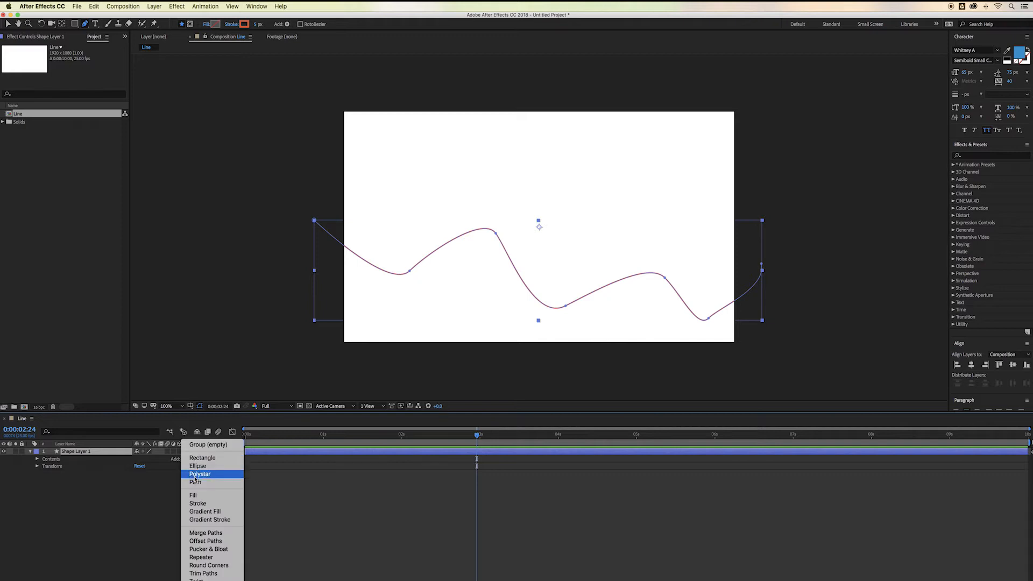
left_click(204, 573)
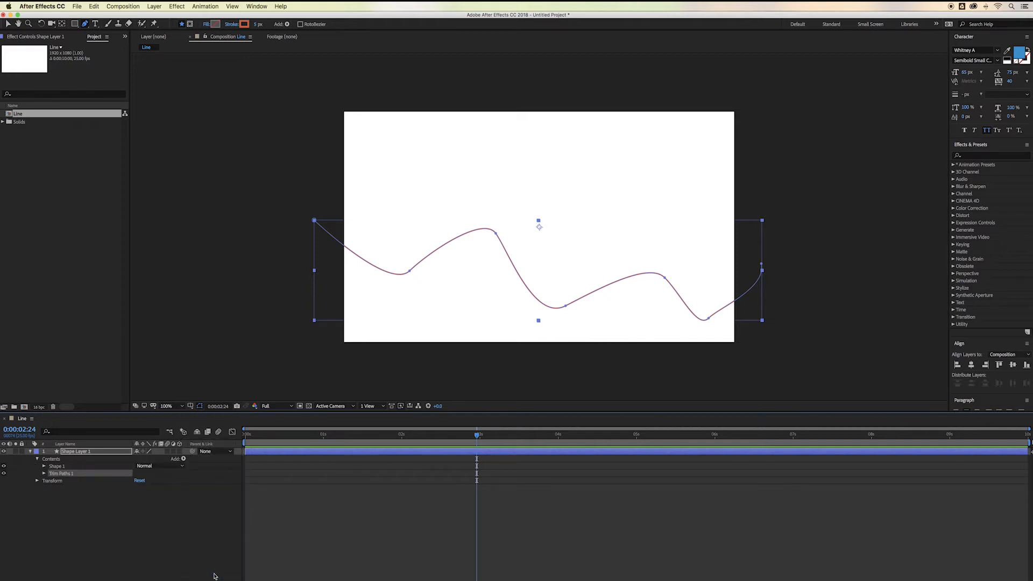
left_click(44, 474)
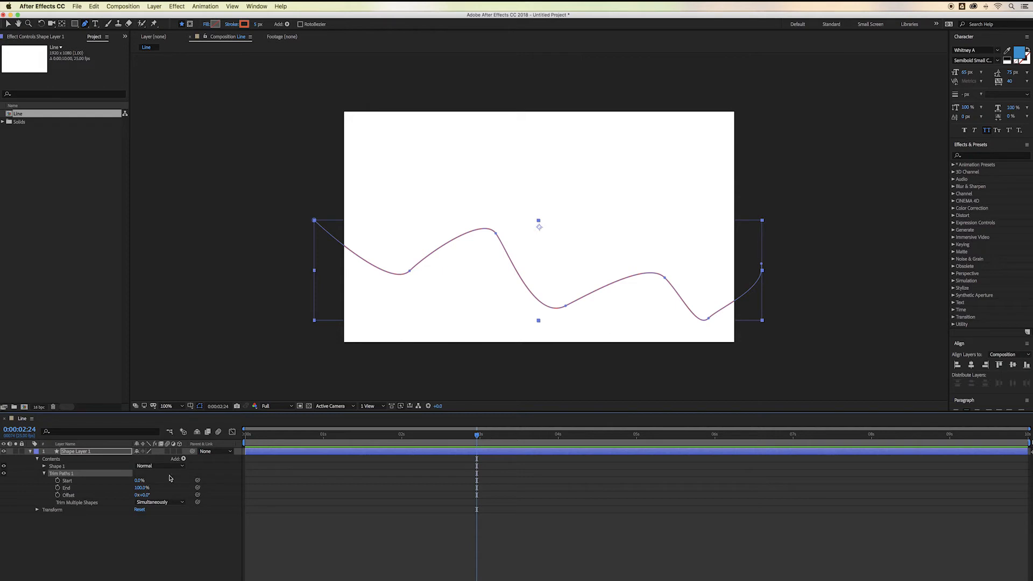
Step: Keyframe the Trim Paths End value at 0% at time 0:00:00:00
mouse_move(379, 442)
left_mouse_down()
mouse_move(333, 443)
mouse_move(392, 443)
left_mouse_up()
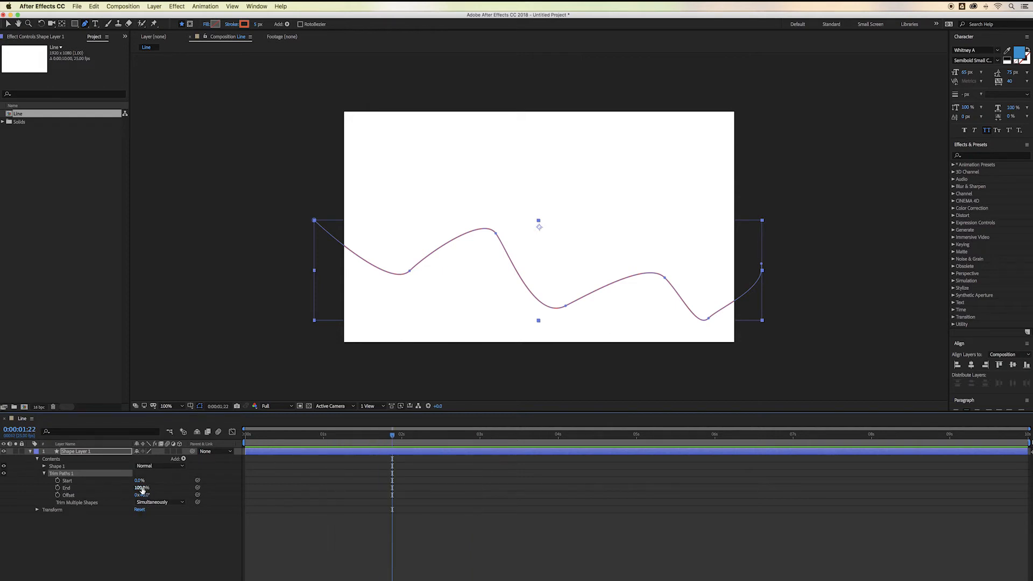
mouse_move(142, 489)
left_mouse_down()
mouse_move(102, 489)
mouse_move(142, 484)
left_mouse_up()
left_click(401, 443)
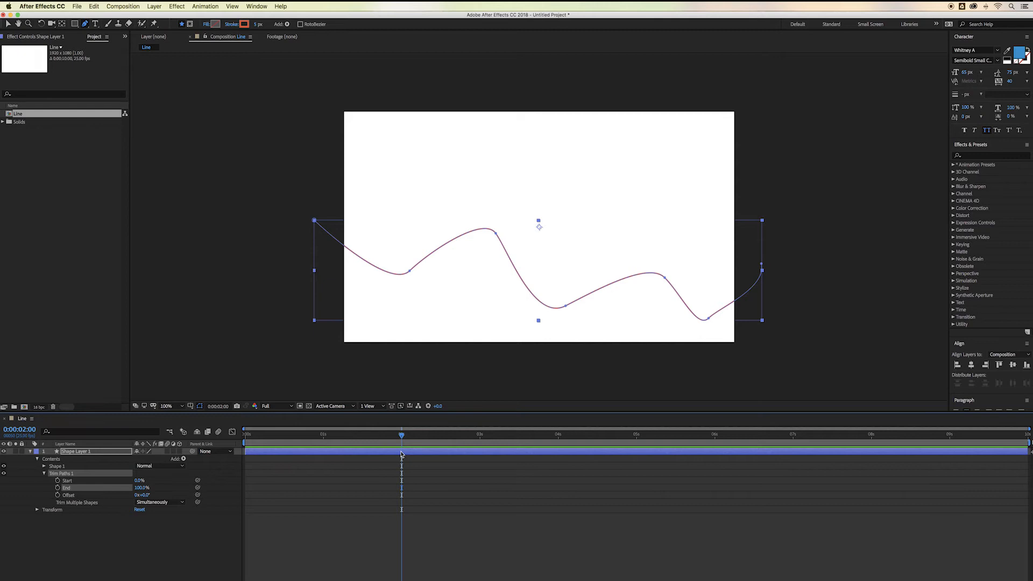
left_click_drag(401, 446, 246, 448)
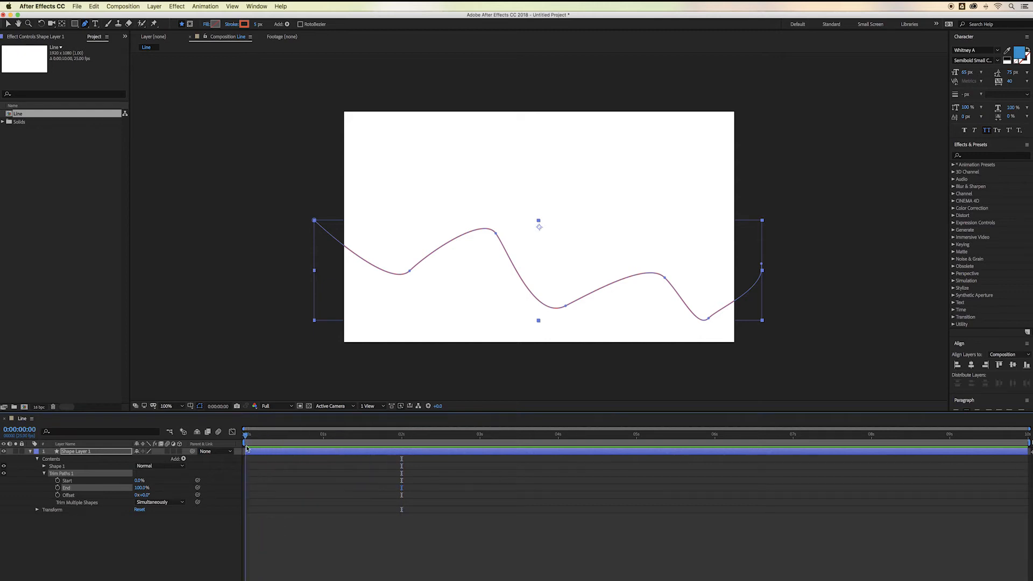
left_click(58, 488)
left_click(141, 488)
type("0")
key("Return")
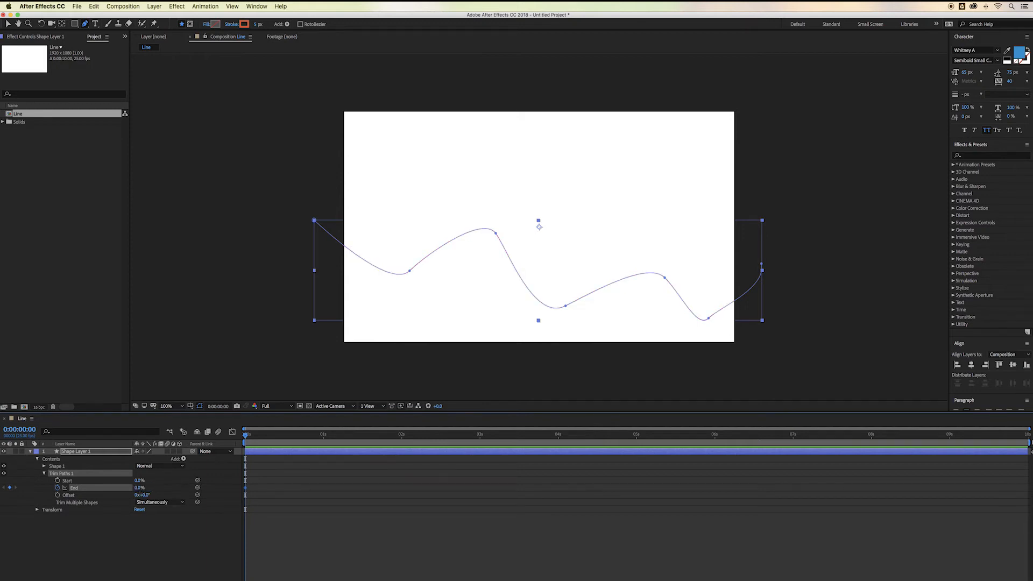
Step: Keyframe the Trim Paths End value at 100% at time 0:00:05:00
left_click_drag(258, 441, 636, 448)
left_click(139, 488)
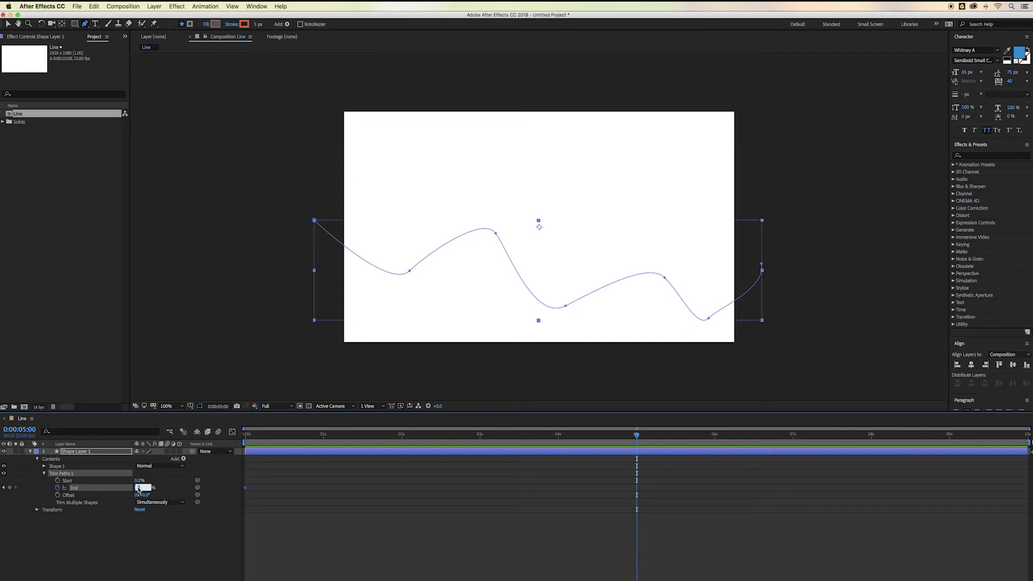
type("100")
key("Return")
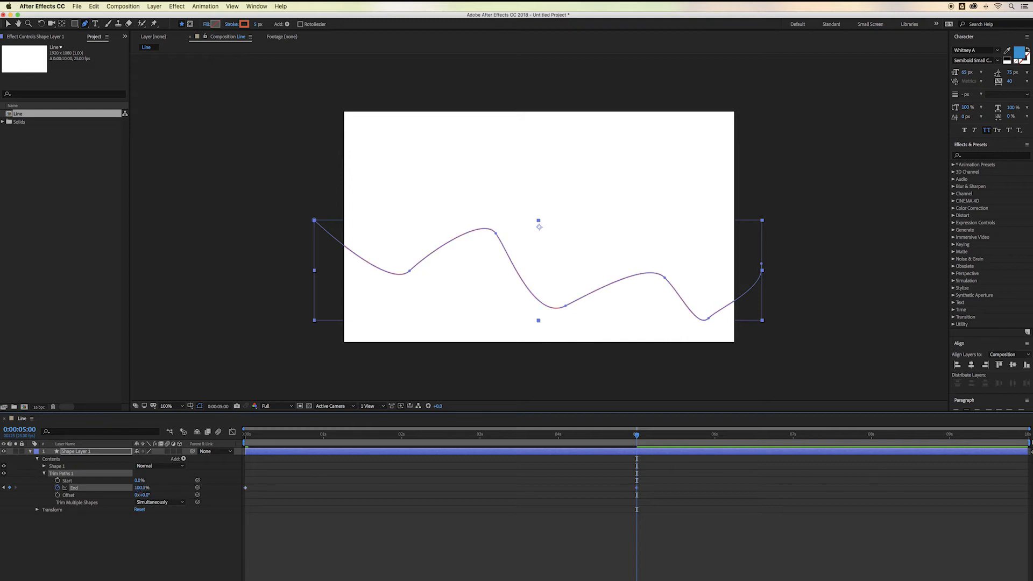
Step: Preview the line's draw-on animation from the beginning of the composition
left_click(487, 541)
left_click_drag(616, 442, 234, 448)
key("space")
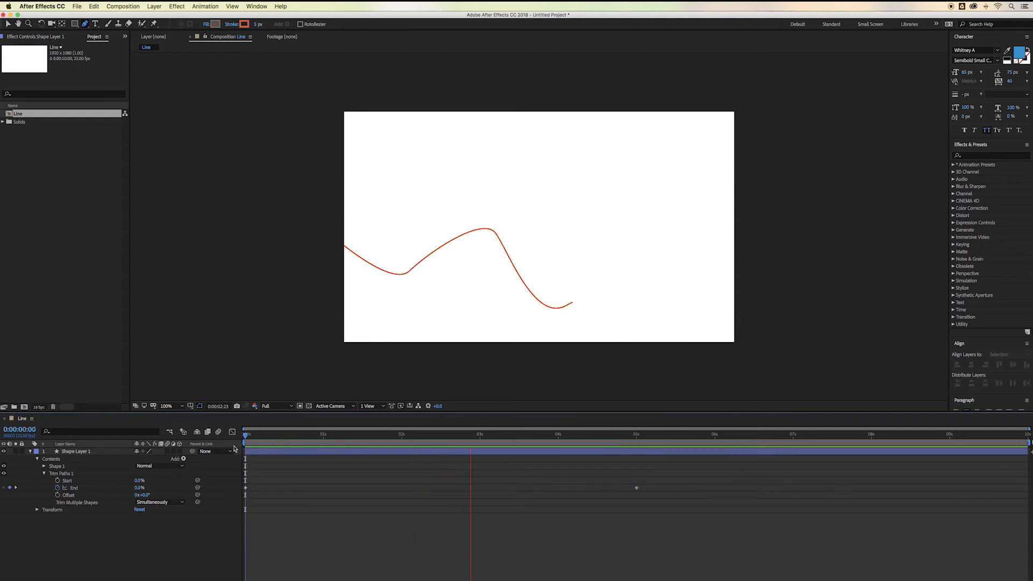
key("space")
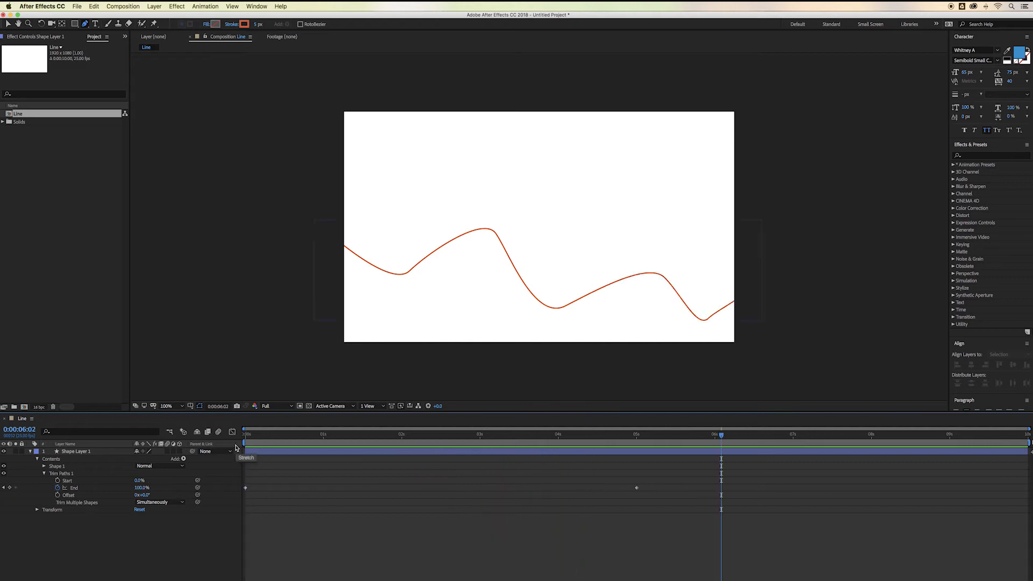
Step: Keyframe the Trim Paths Start value at 0% at 0:00:02:00 and at 100% at 0:00:07:00
mouse_move(270, 439)
left_mouse_down()
mouse_move(242, 440)
mouse_move(402, 439)
left_mouse_up()
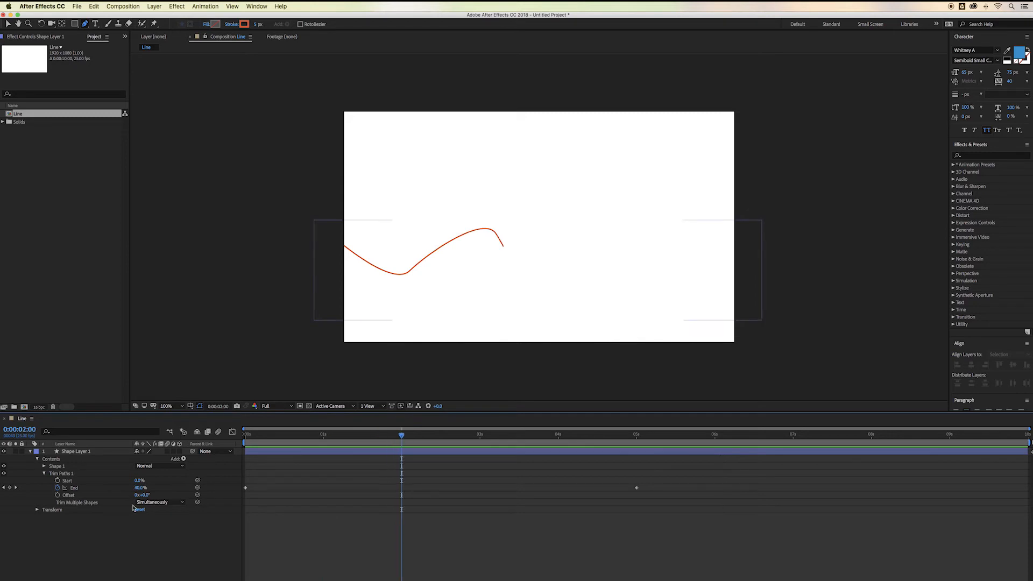
left_click(57, 481)
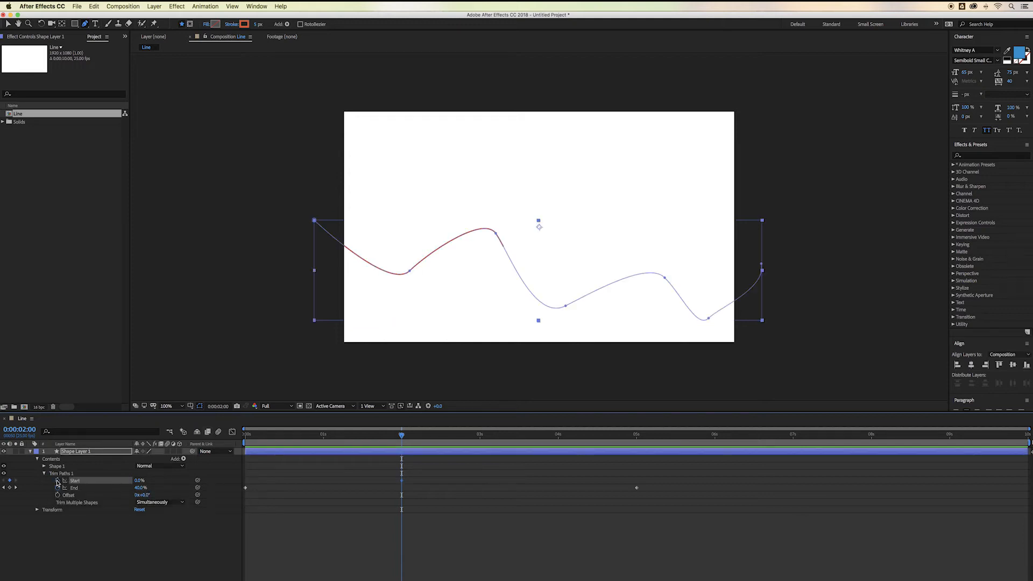
left_click_drag(402, 436, 794, 446)
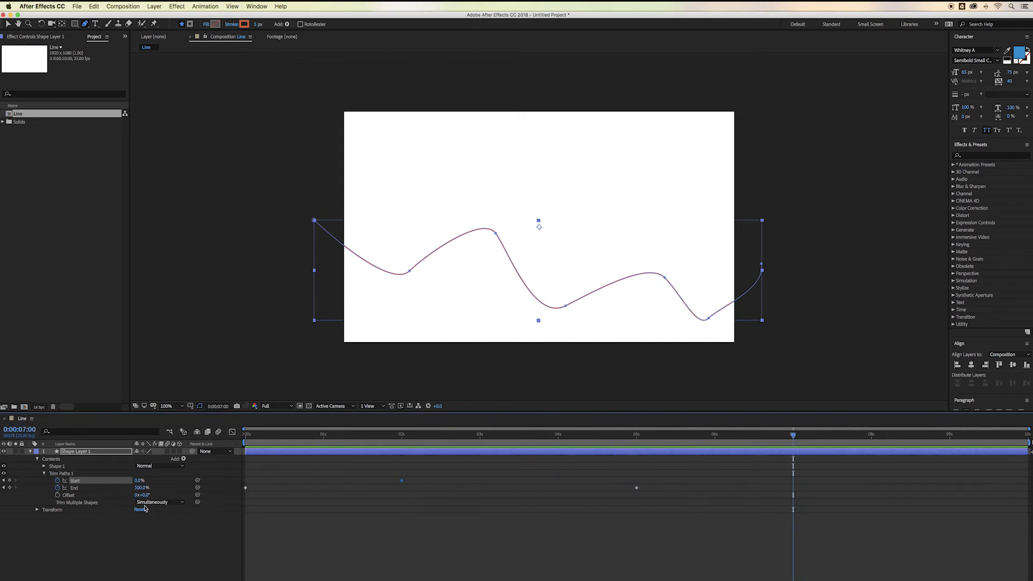
left_click(136, 481)
type("100")
key("Return")
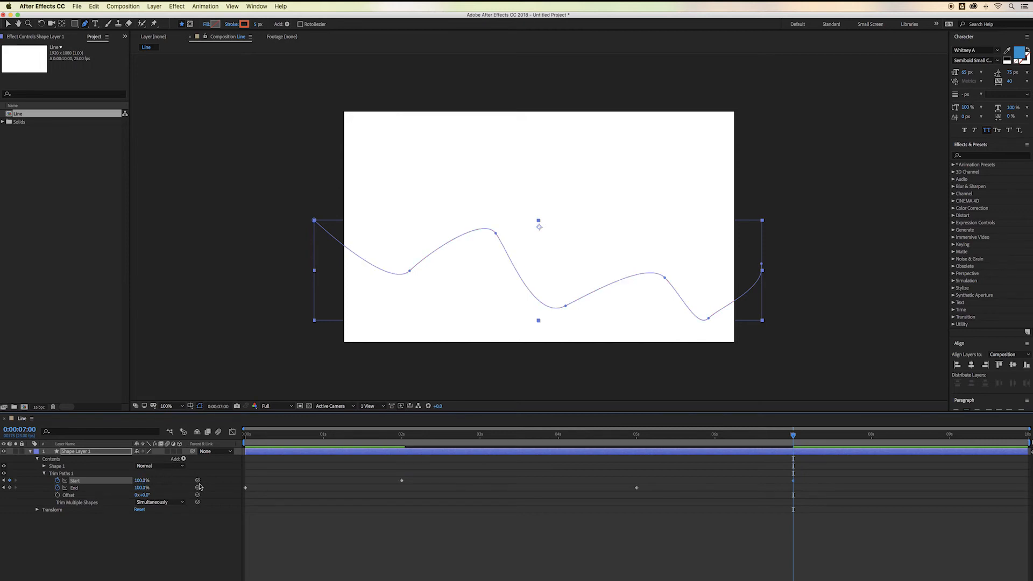
Step: Play the composition from the start to check how the line draws on and disappears
left_click(297, 529)
key("Home")
key("space")
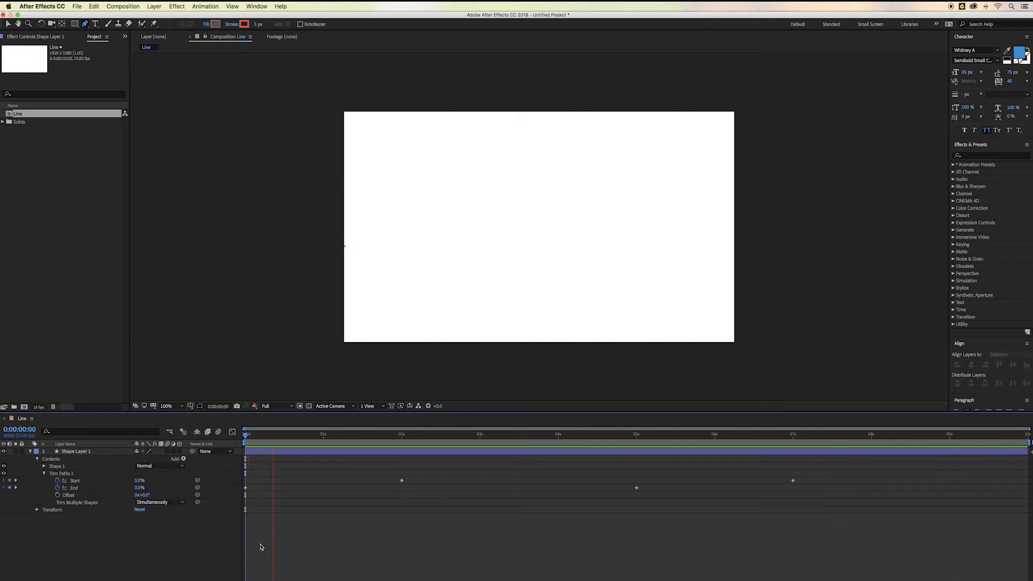
Step: Add a dash to the Stroke 1 of Shape 1 and move the current time to 0:00:03:03
left_click(45, 467)
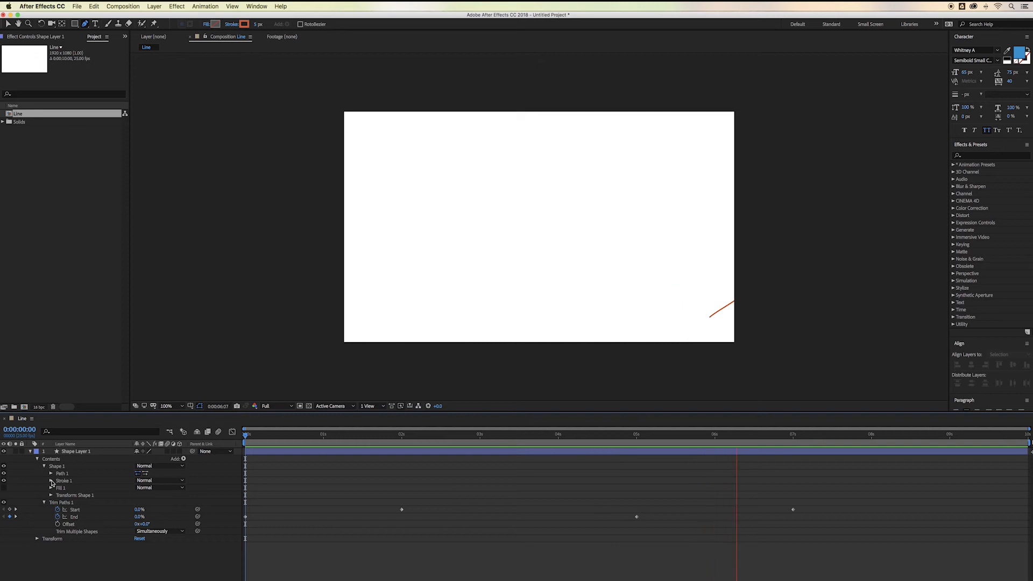
left_click(52, 480)
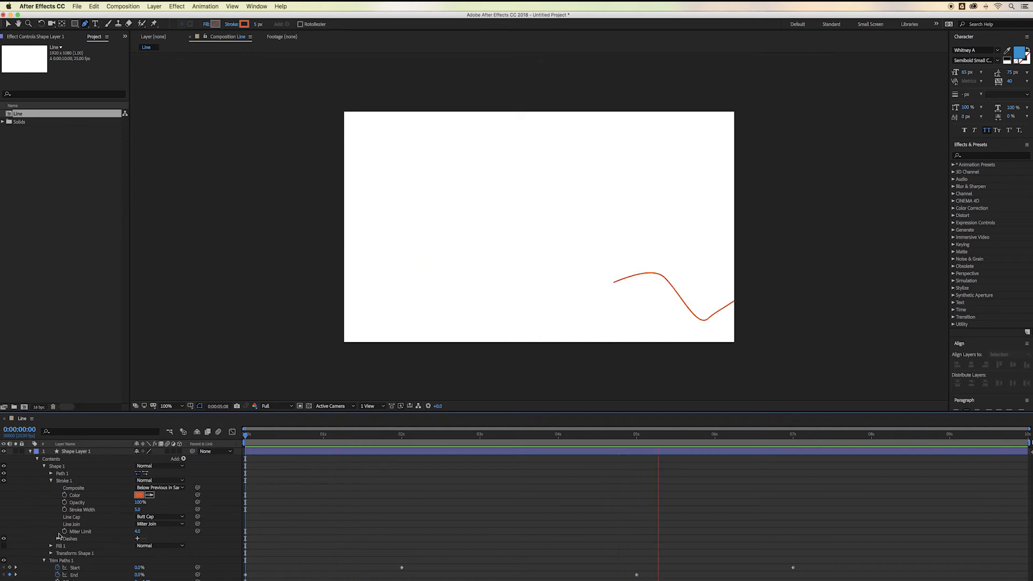
left_click(137, 539)
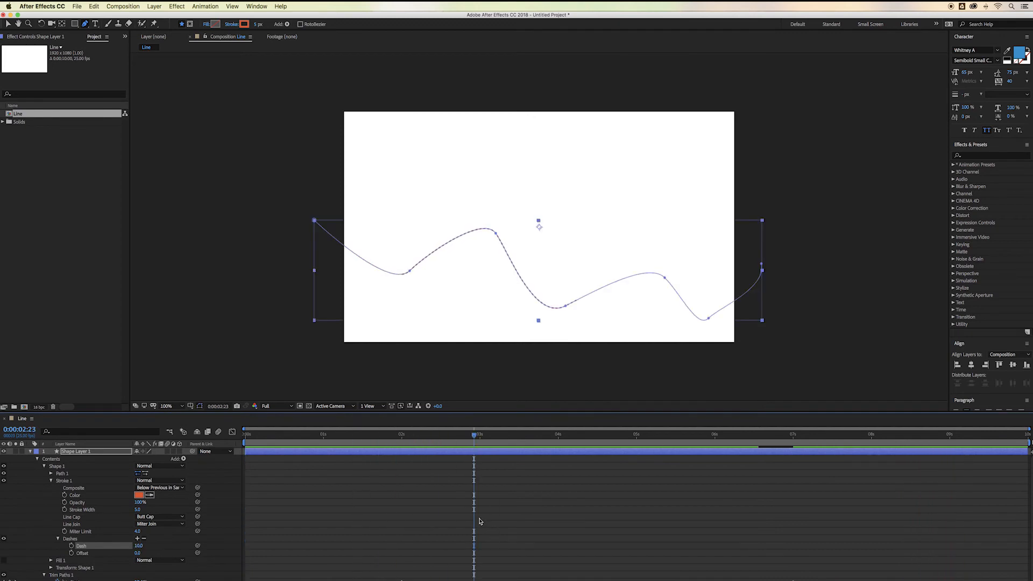
left_click_drag(474, 435, 489, 435)
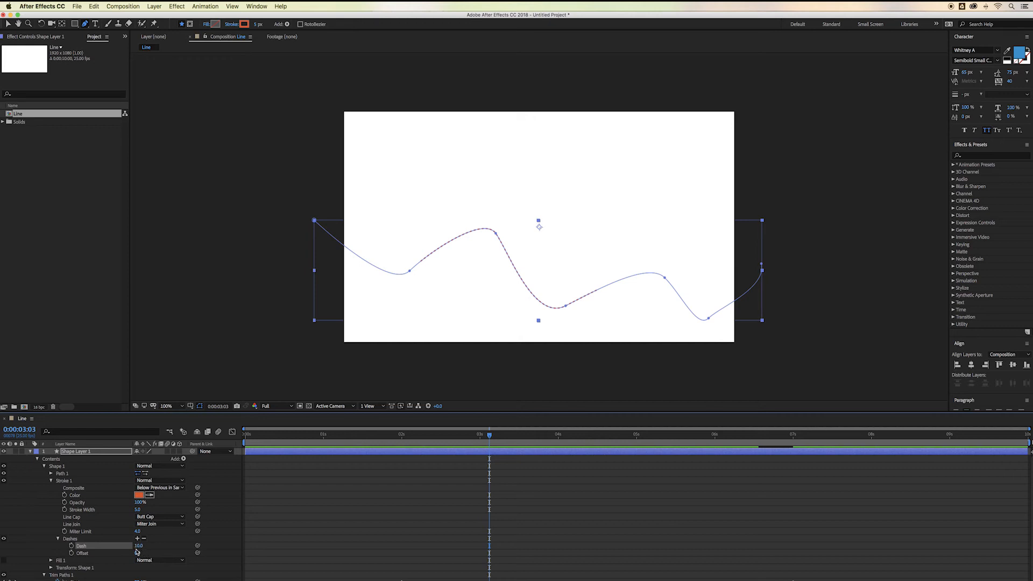
Step: Set the dash length of Stroke 1 to 30 and add a gap of 25 between the dashes
mouse_move(139, 546)
left_mouse_down()
mouse_move(151, 545)
mouse_move(130, 536)
left_mouse_up()
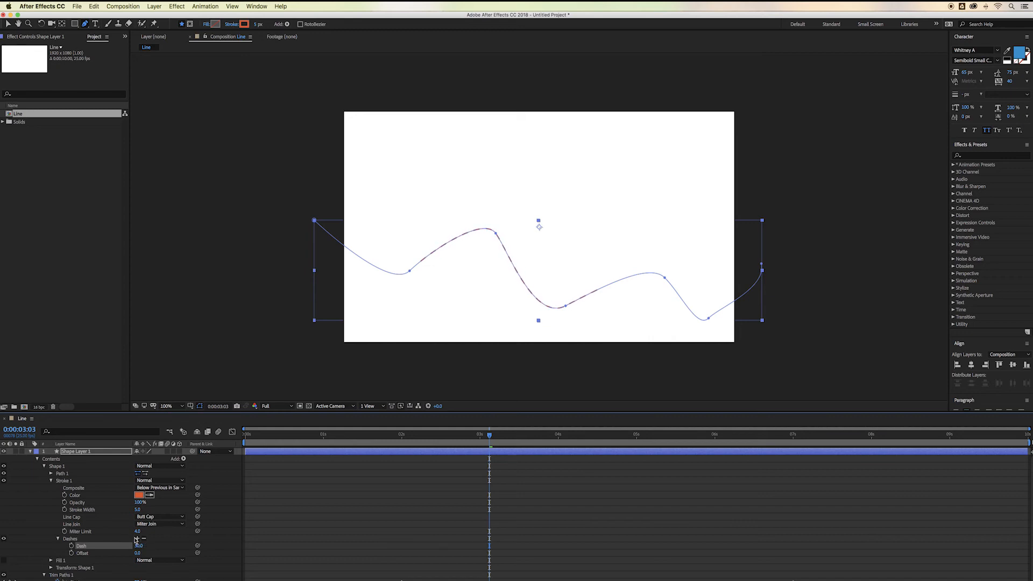
left_click(137, 539)
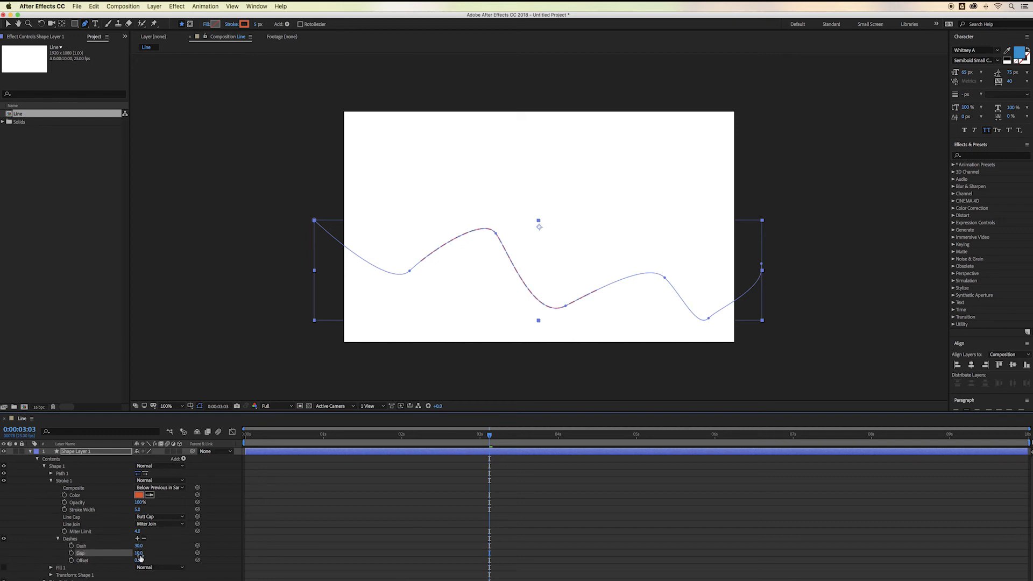
left_click_drag(139, 553, 139, 553)
Step: Play the composition from the start to check how the dashed line animates along the path
left_click_drag(286, 439, 247, 443)
key("space")
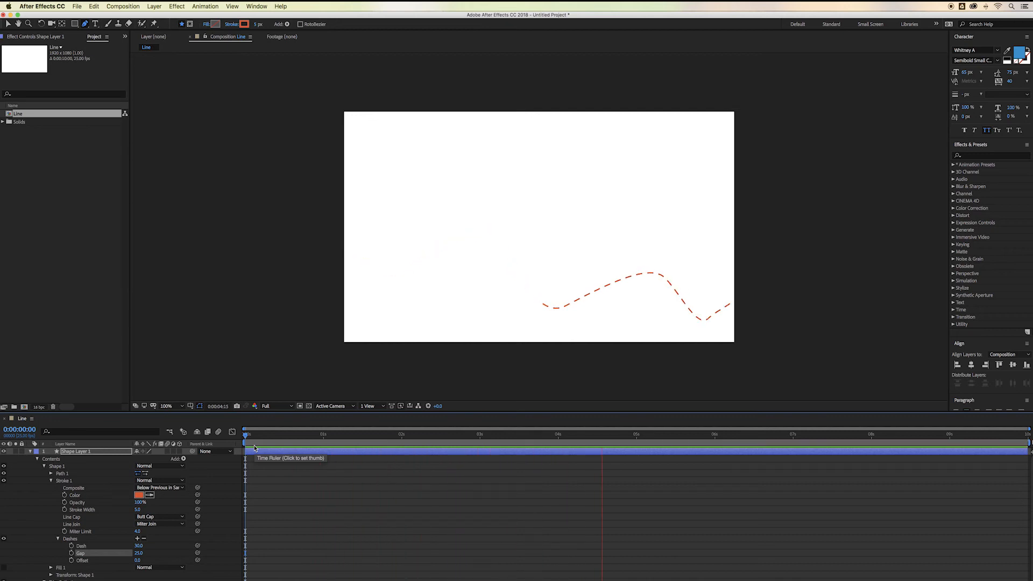
key("space")
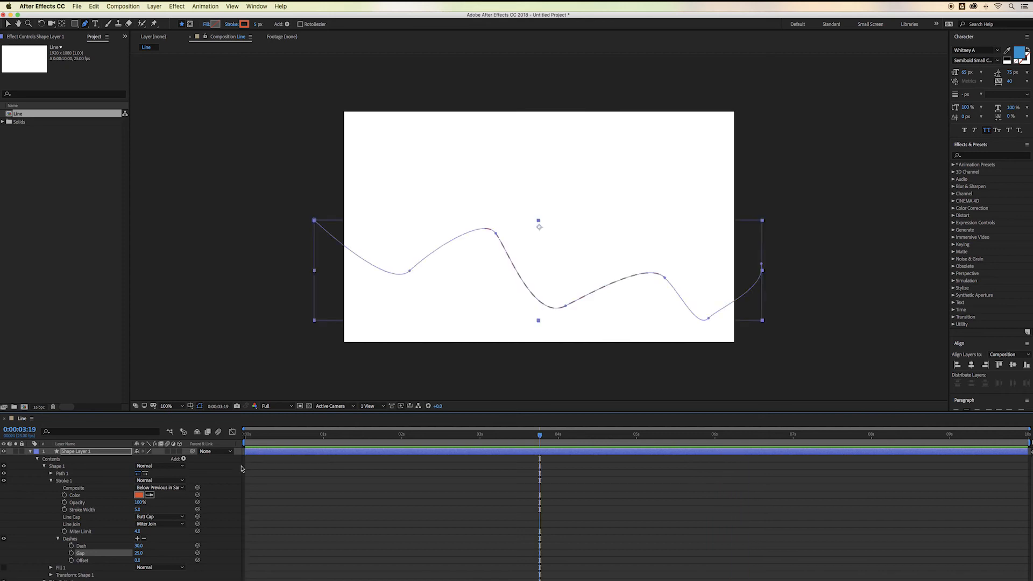
Step: Compare Round Cap and Projecting Cap on the dashes of Stroke 1 up close, and return the line cap to Butt Cap
key("period")
key("period")
key("period")
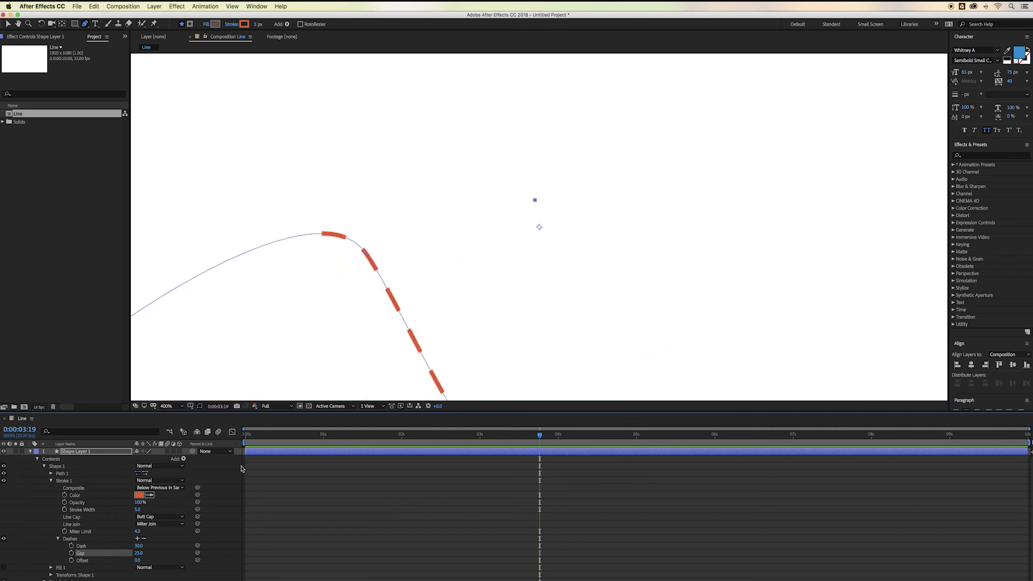
left_click_drag(325, 330, 569, 170)
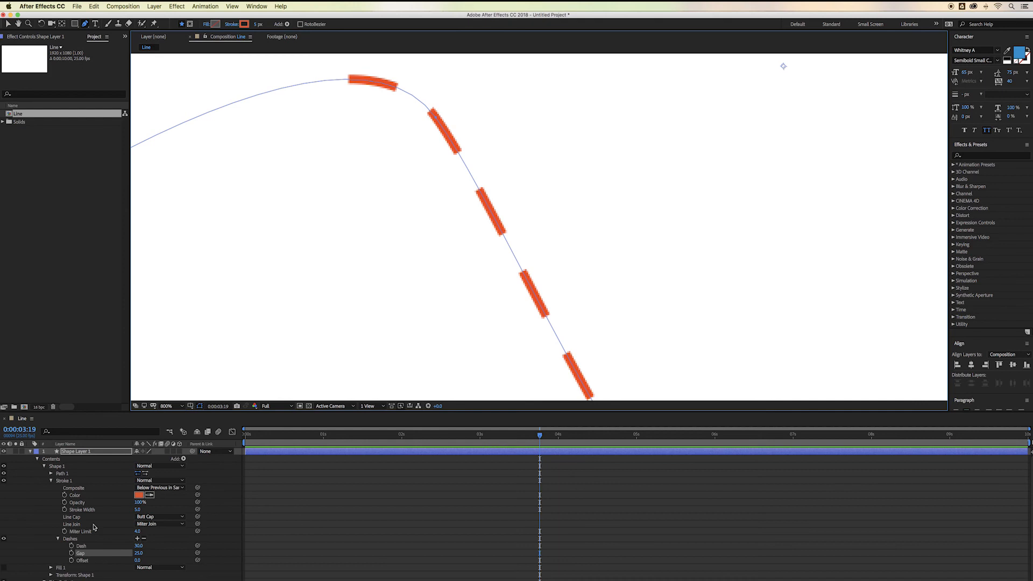
left_click(161, 517)
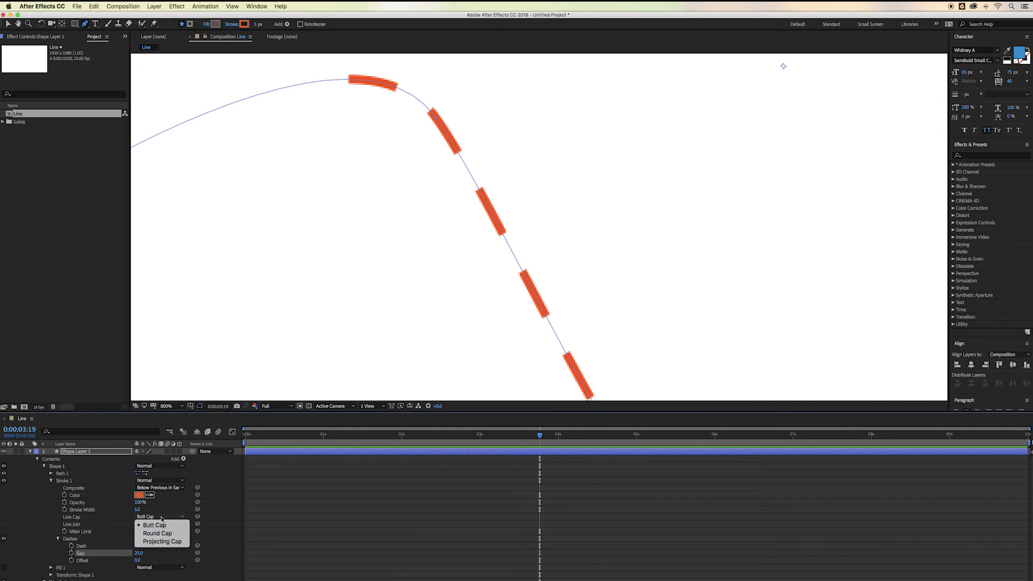
left_click(158, 534)
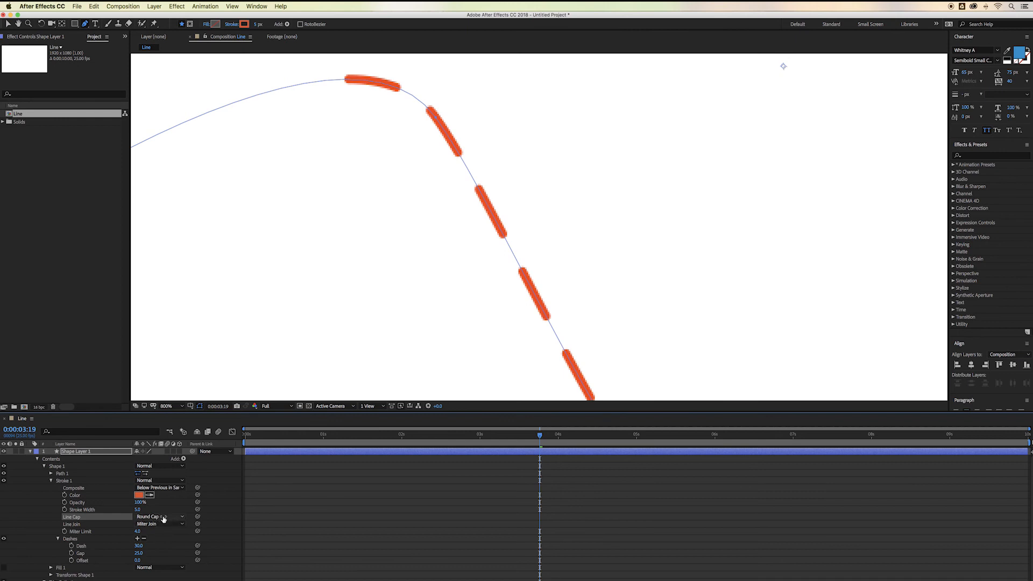
left_click(163, 518)
left_click(162, 542)
left_click(155, 517)
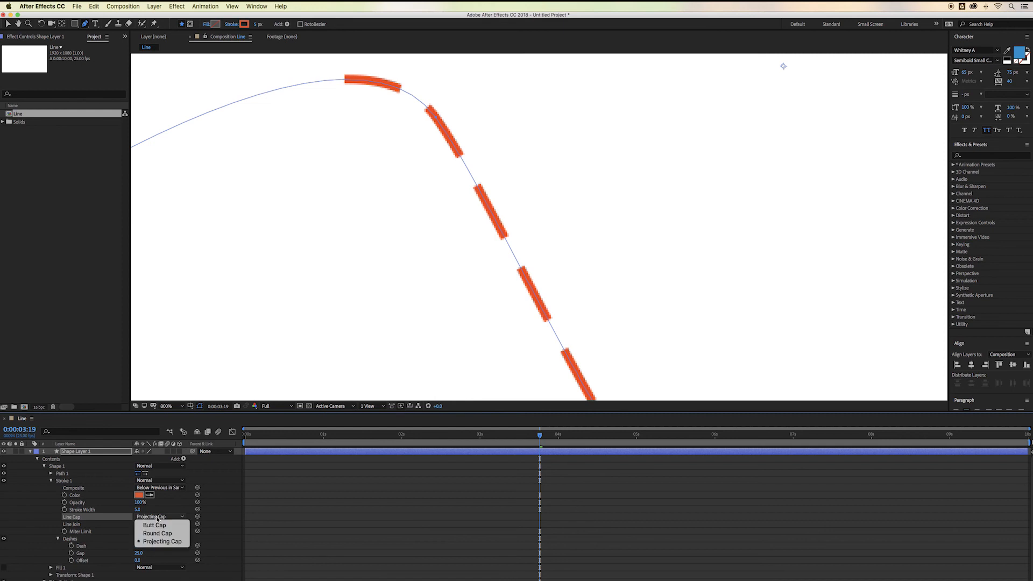
left_click(156, 526)
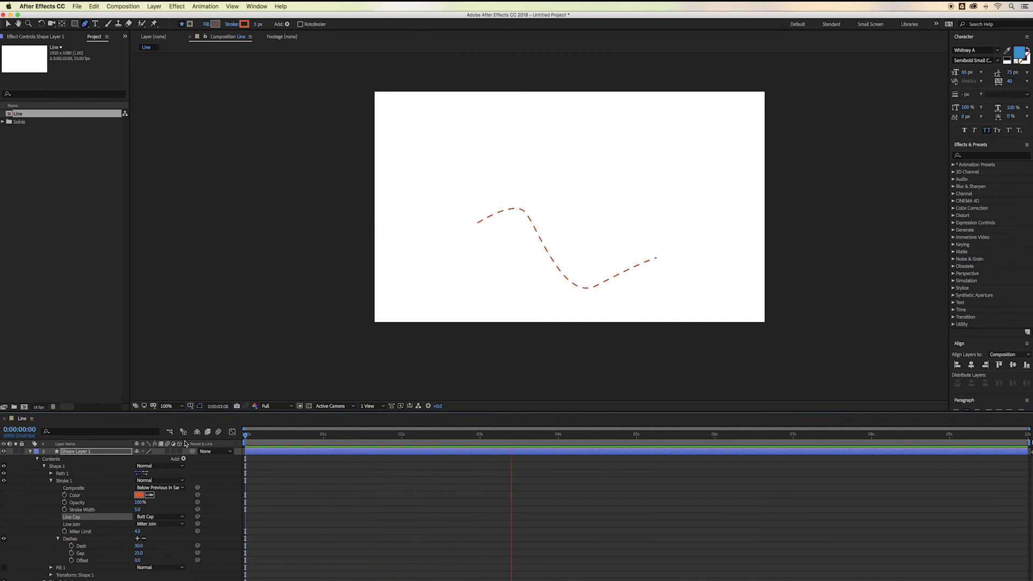
Step: Preview the butt-capped dashed line from the start of the composition and stop playback at 0:00:03:06
key("space")
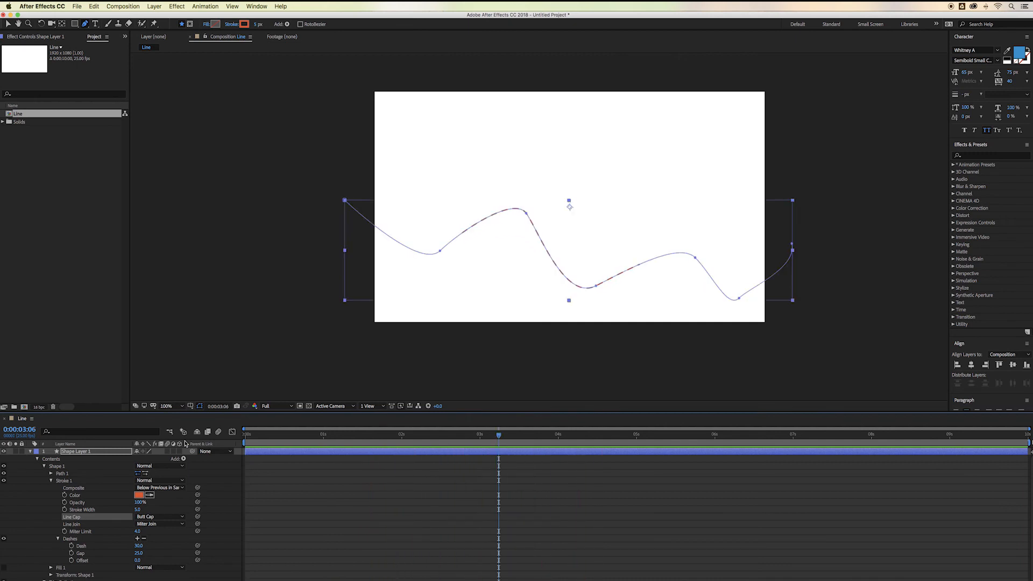